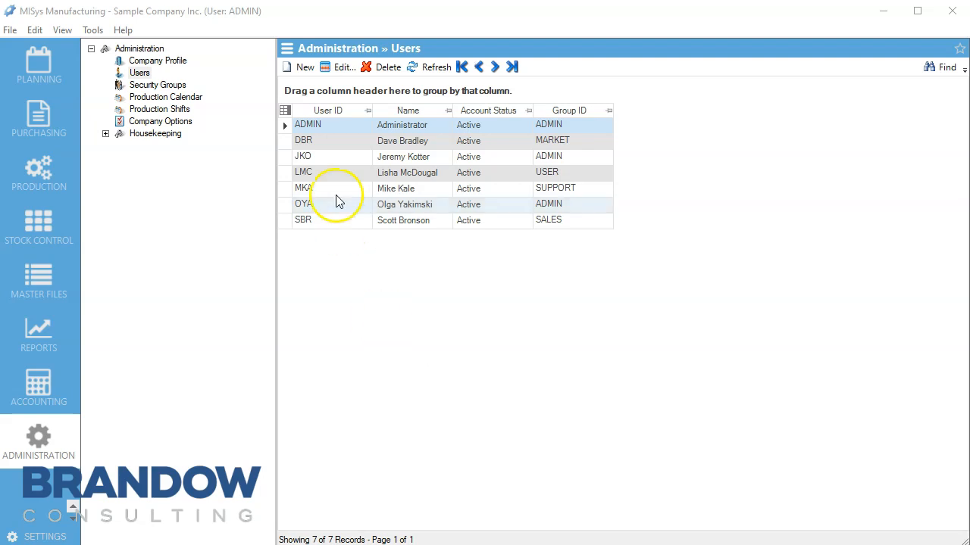
Start a new user record and enter its User ID and the user's full name
{"action": "left_click", "coordinate": [304, 68]}
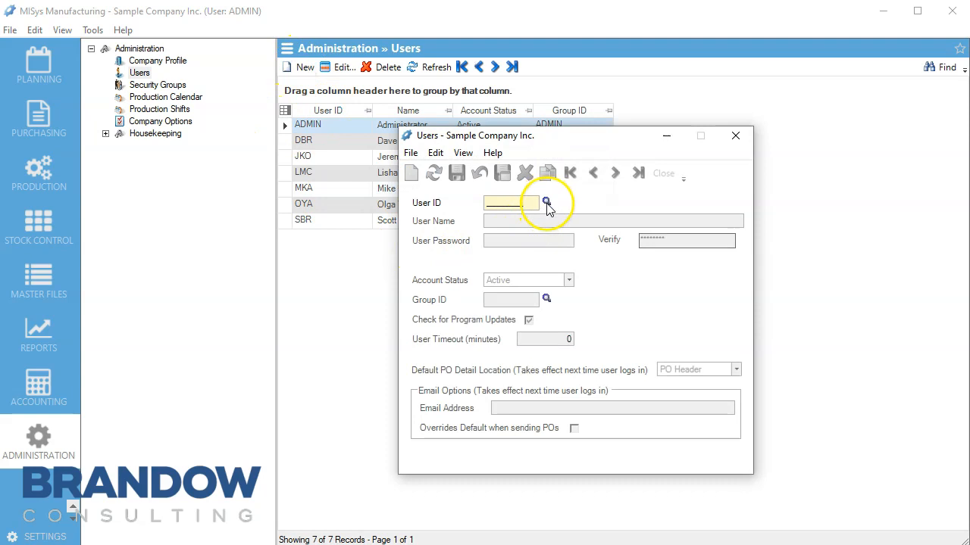
{"action": "type", "text": "KYL"}
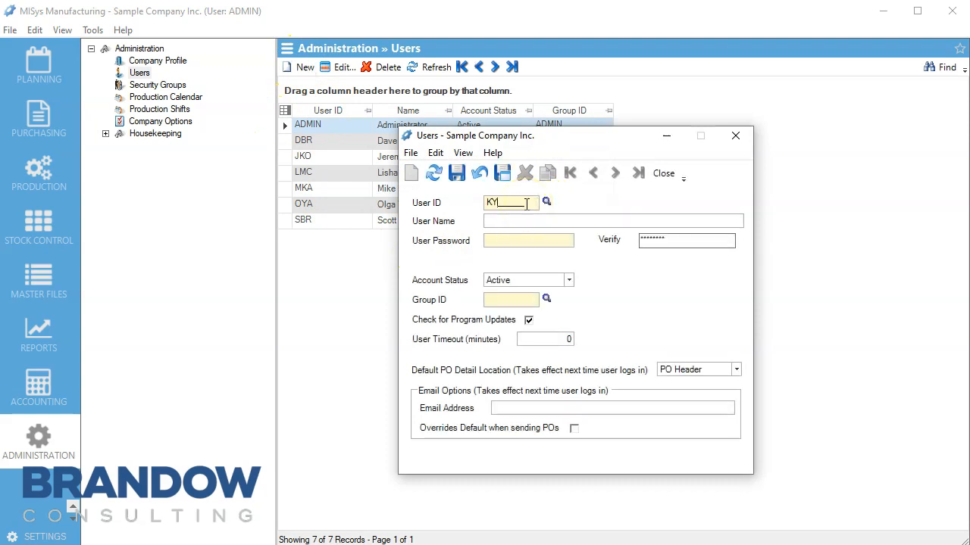
{"action": "left_click", "coordinate": [509, 222]}
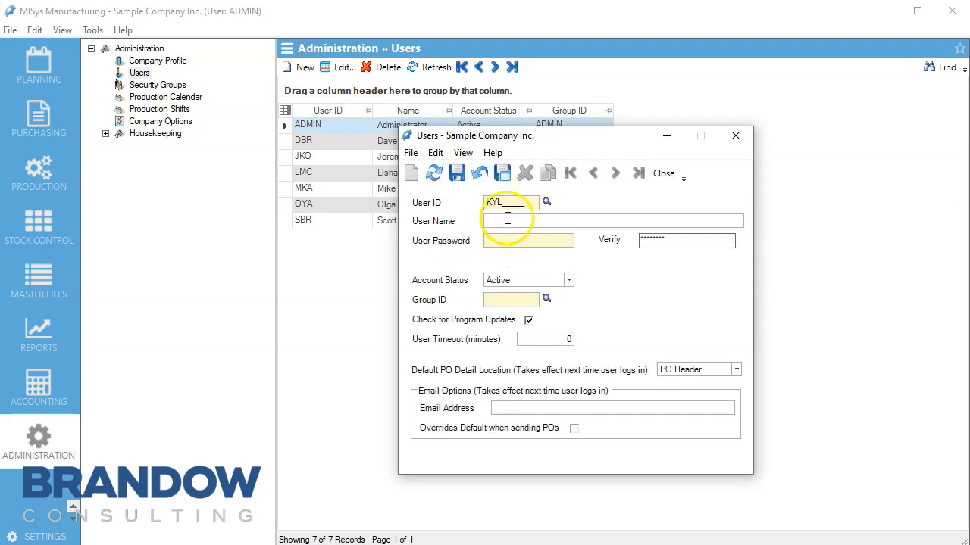
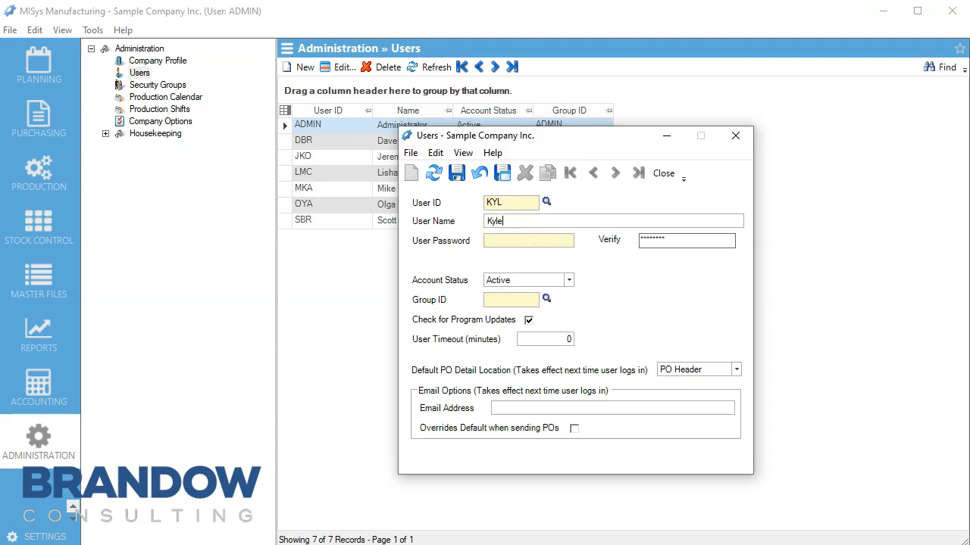
Enter the account password in both Password and Verify, keeping Account Status Active
{"action": "left_click", "coordinate": [506, 241]}
{"action": "type", "text": "********"}
{"action": "left_click_drag", "start_coordinate": [677, 242], "coordinate": [612, 247]}
{"action": "type", "text": "********"}
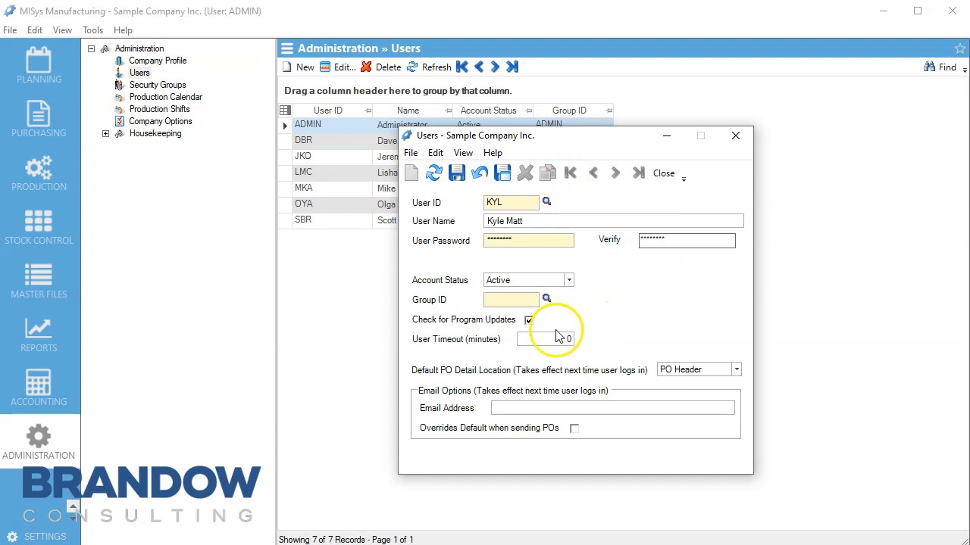
{"action": "left_click", "coordinate": [568, 281]}
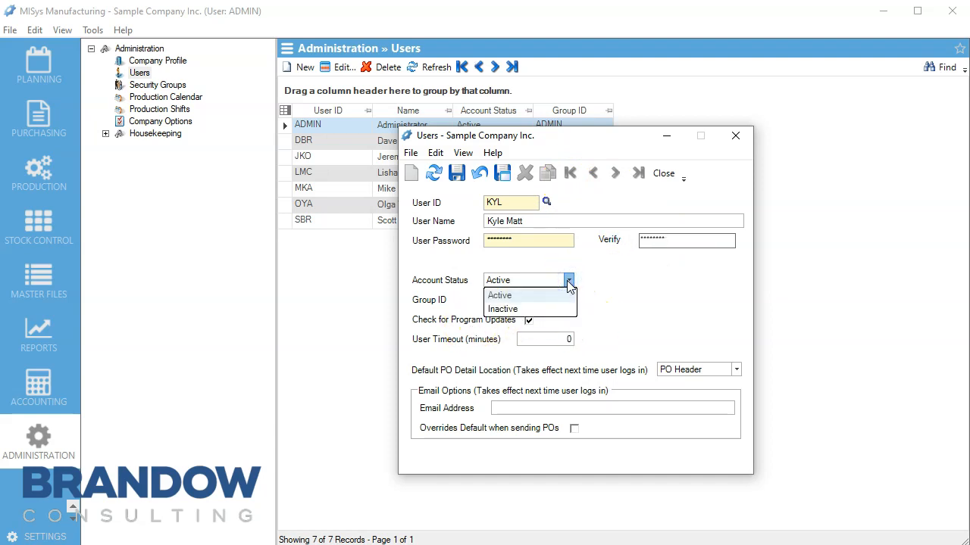
{"action": "left_click", "coordinate": [568, 280]}
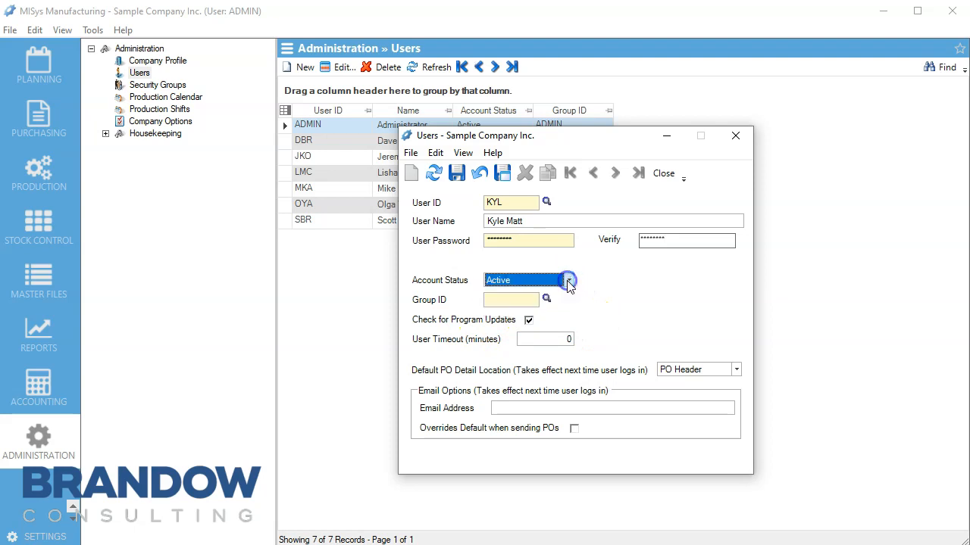
Assign the TAX security group as the new user's Group ID
{"action": "left_click", "coordinate": [547, 300]}
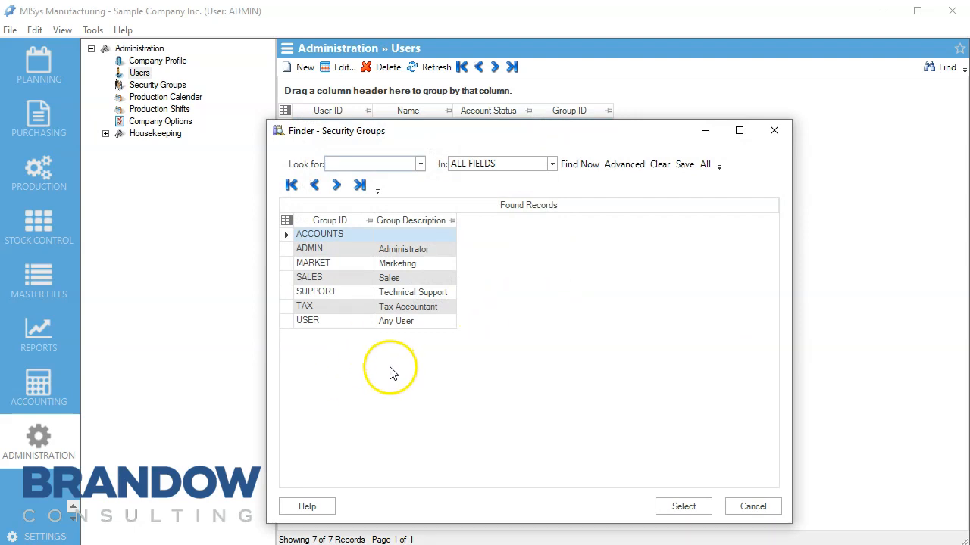
{"action": "left_click", "coordinate": [345, 309]}
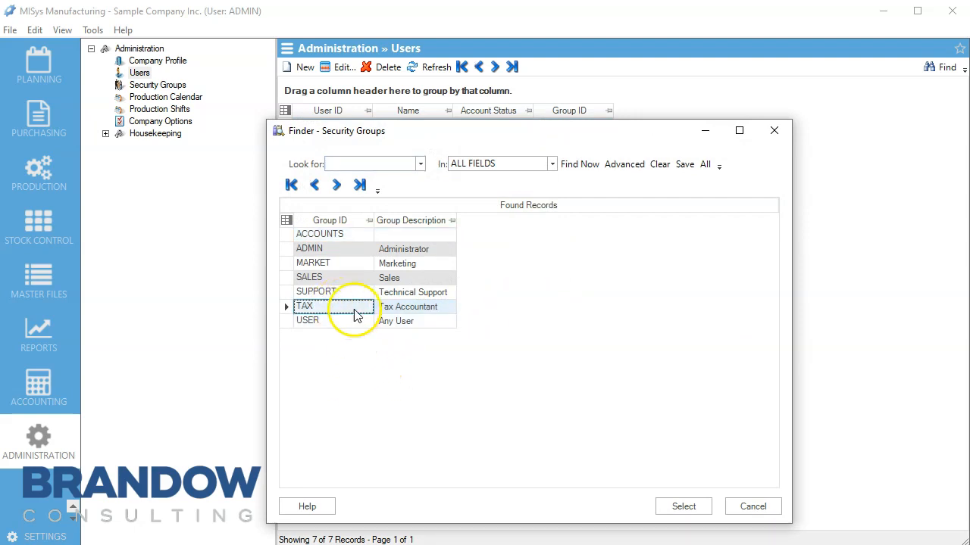
{"action": "left_click", "coordinate": [682, 507]}
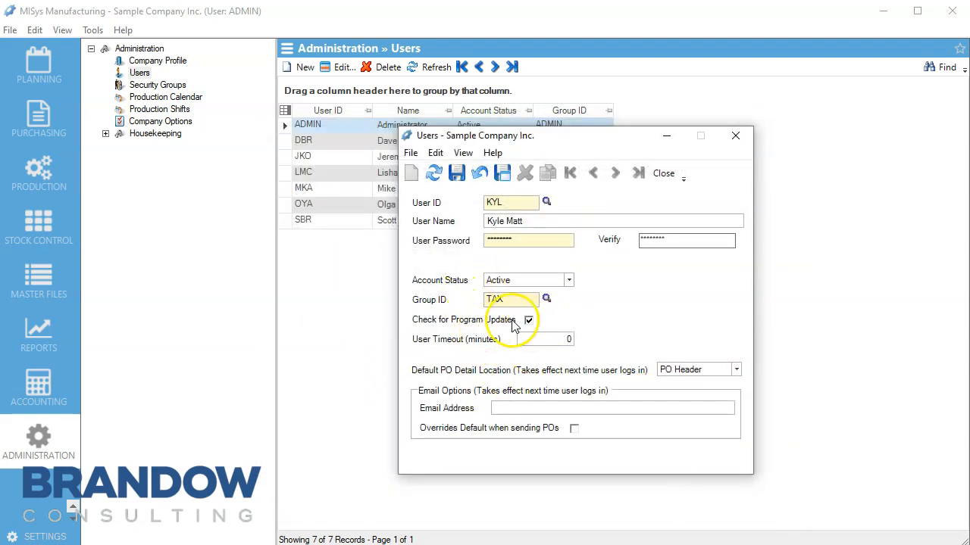
{"action": "left_click", "coordinate": [544, 340]}
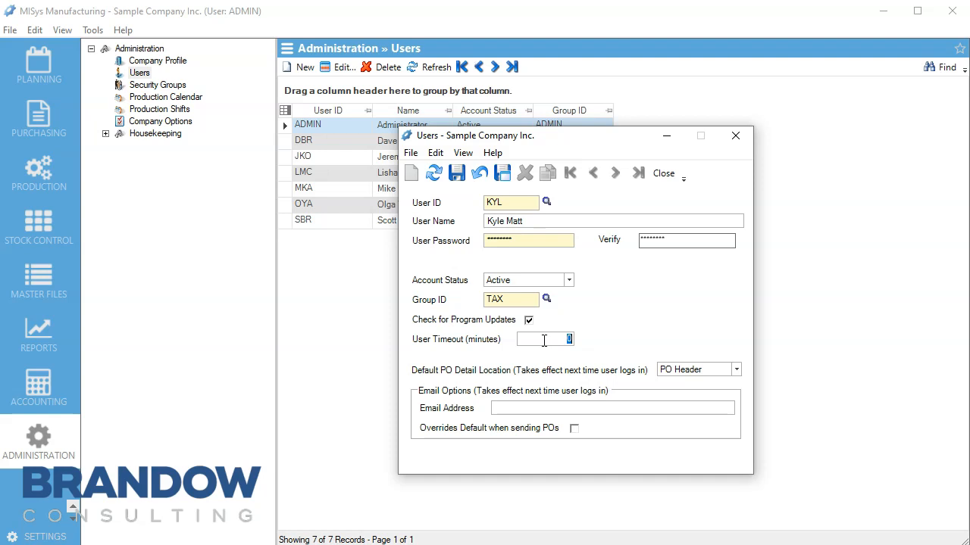
Set User Timeout to 30 minutes, leaving program update checks on
{"action": "type", "text": "30"}
{"action": "left_click", "coordinate": [609, 293]}
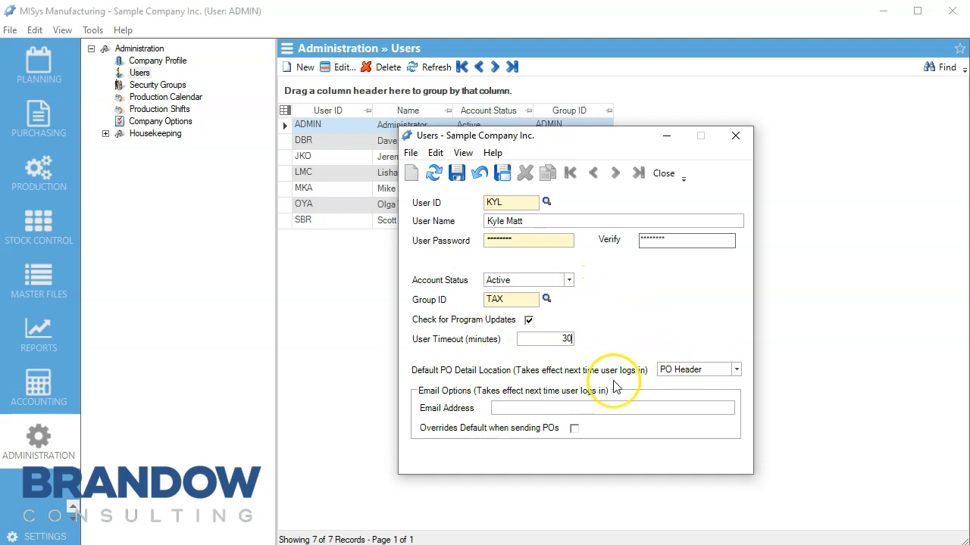
{"action": "left_click", "coordinate": [735, 369]}
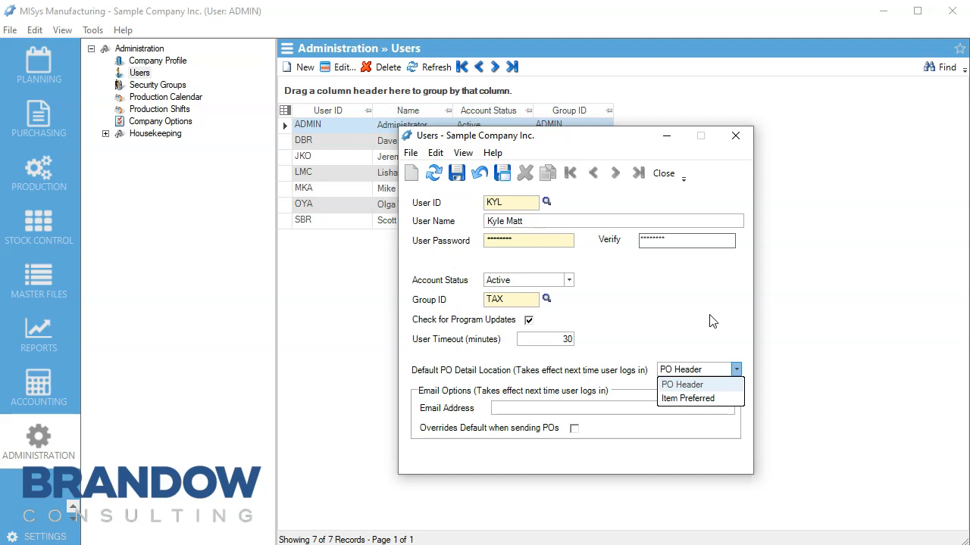
Keep PO Header as the Default PO Detail Location
{"action": "left_click", "coordinate": [721, 371]}
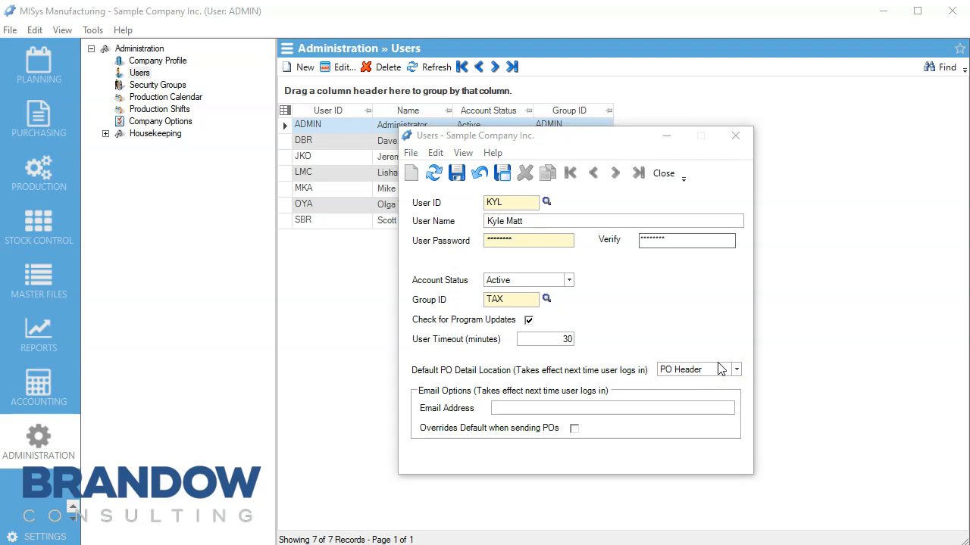
{"action": "left_click", "coordinate": [720, 369]}
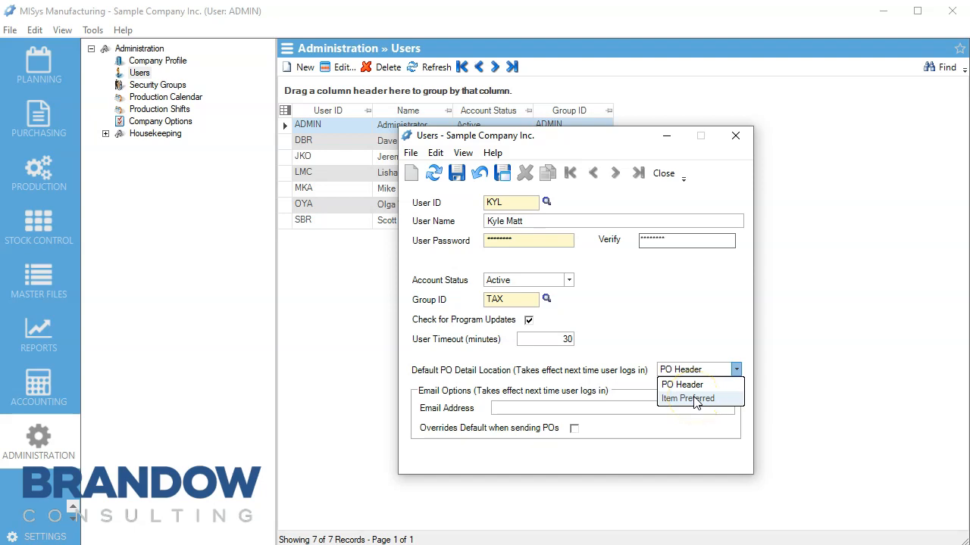
{"action": "left_click", "coordinate": [491, 409]}
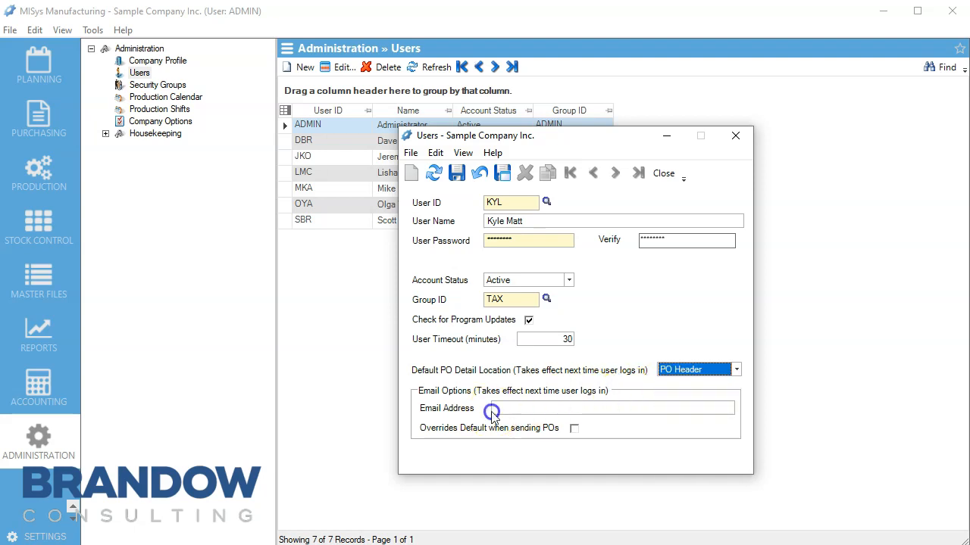
Fill in the user's e-mail address and leave the PO-sending override unchecked
{"action": "left_click", "coordinate": [516, 409]}
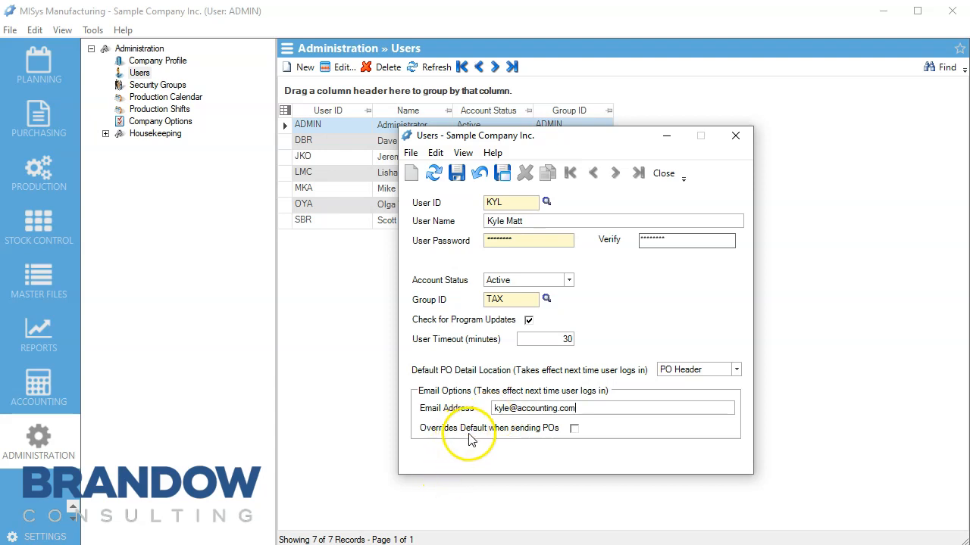
{"action": "left_click", "coordinate": [574, 429]}
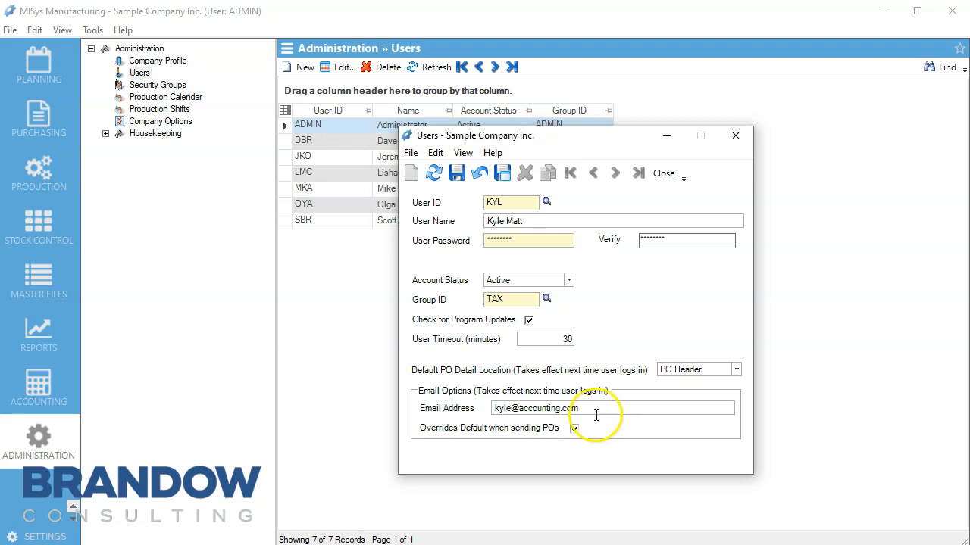
{"action": "left_click", "coordinate": [576, 428]}
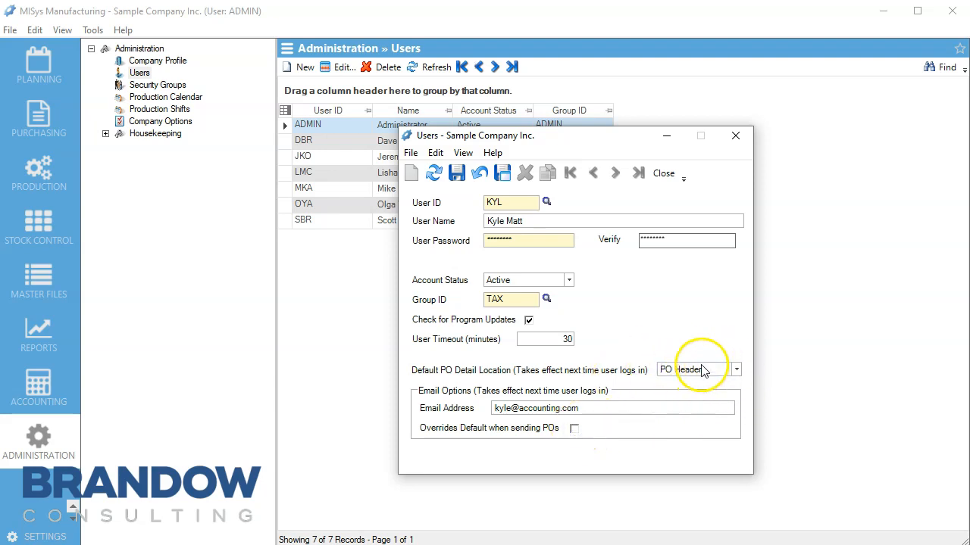
Save the new user after retyping the password in Verify to fix the mismatch
{"action": "left_click", "coordinate": [456, 173]}
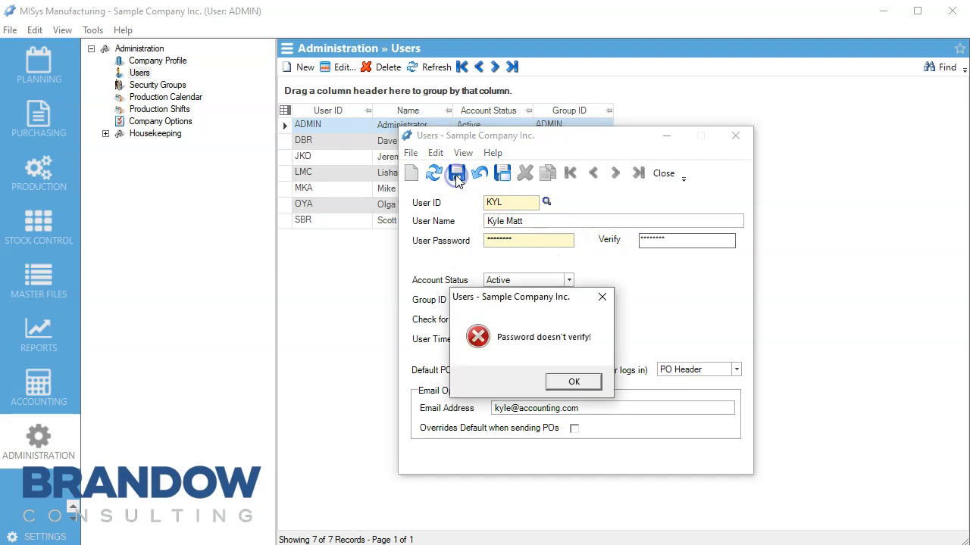
{"action": "left_click", "coordinate": [573, 382]}
{"action": "type", "text": "********"}
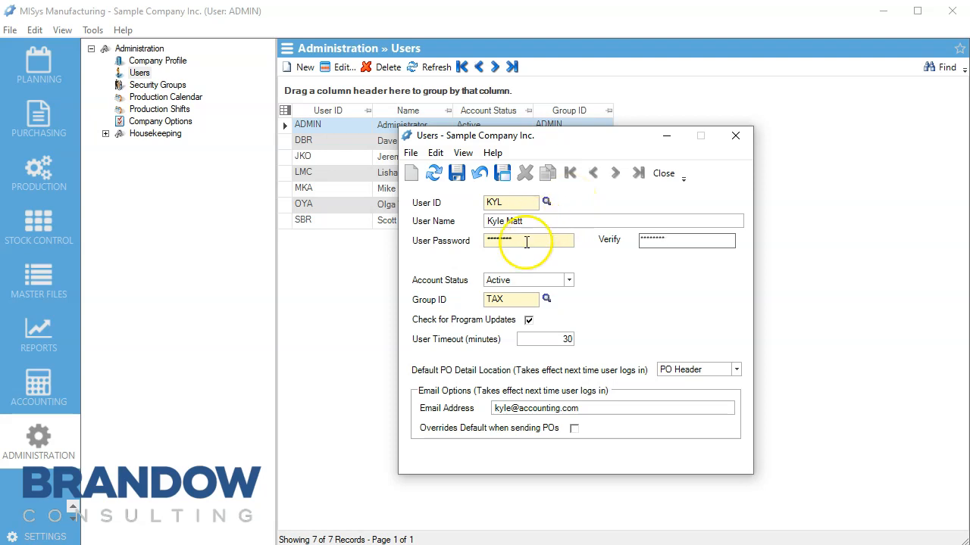
{"action": "left_click", "coordinate": [457, 176]}
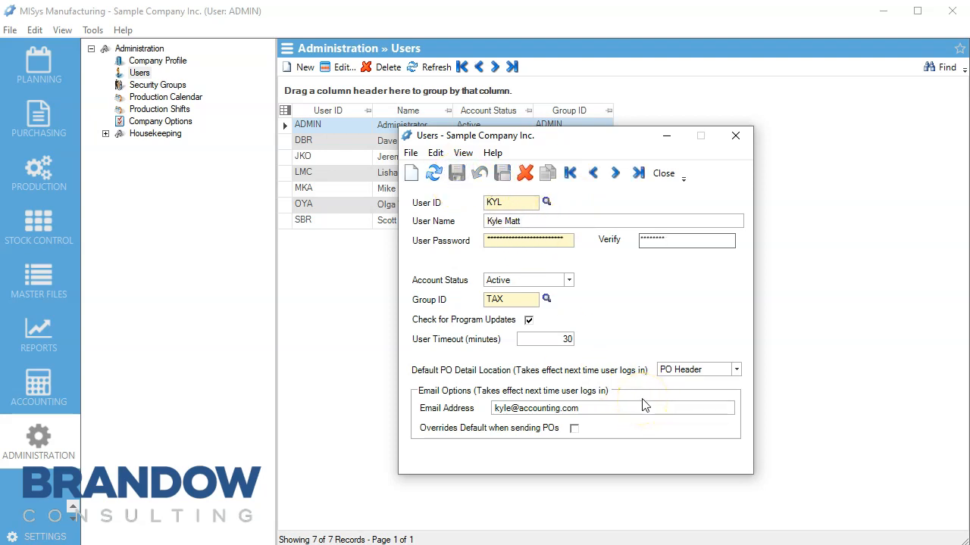
{"action": "left_click", "coordinate": [736, 138]}
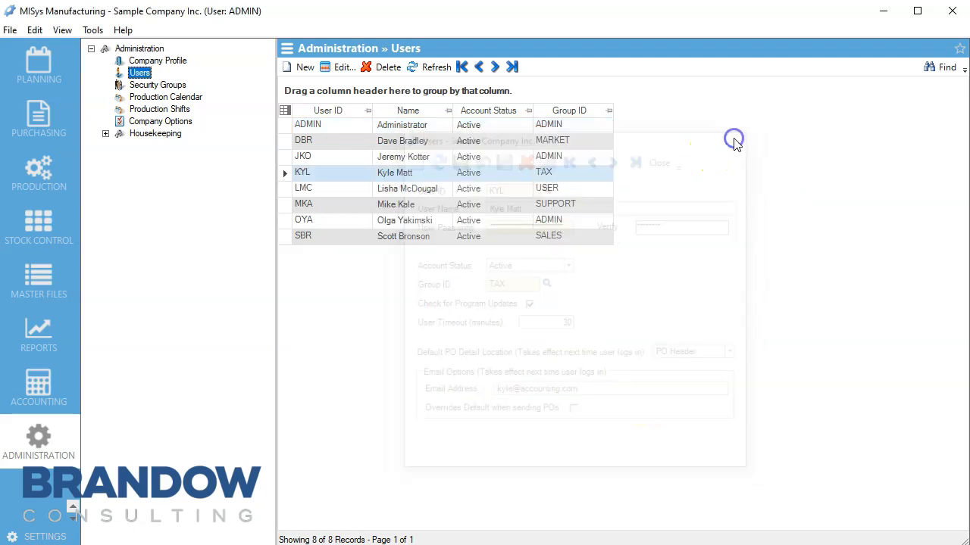
Exit MISys Manufacturing to the login screen via File > Exit
{"action": "left_click", "coordinate": [305, 173]}
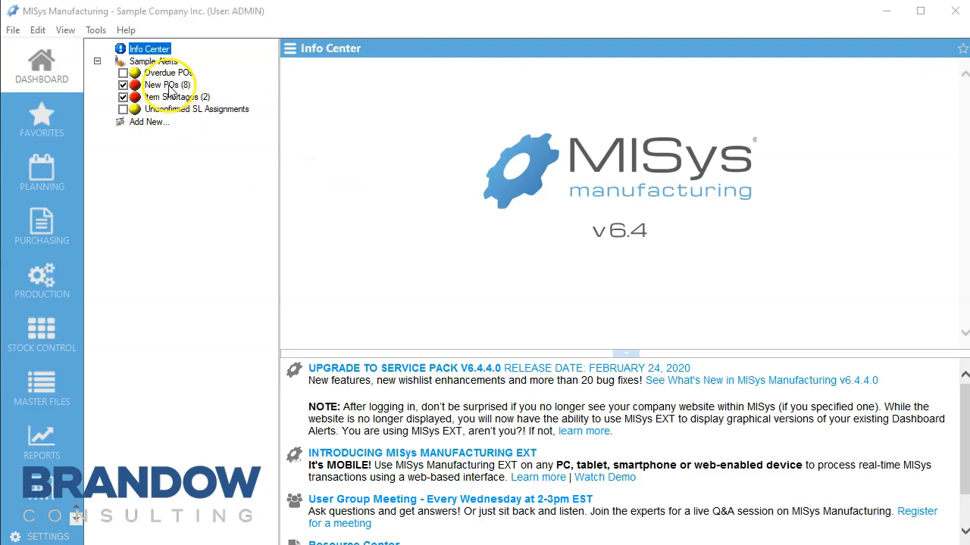
{"action": "left_click", "coordinate": [13, 30]}
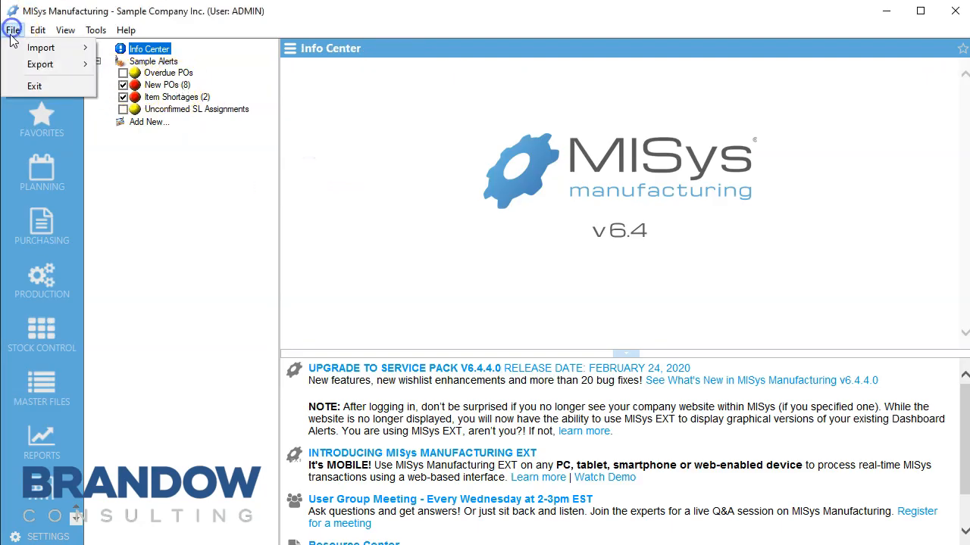
{"action": "left_click", "coordinate": [32, 85]}
Log in by choosing the new user's ID and entering that user's password
{"action": "left_click", "coordinate": [688, 292]}
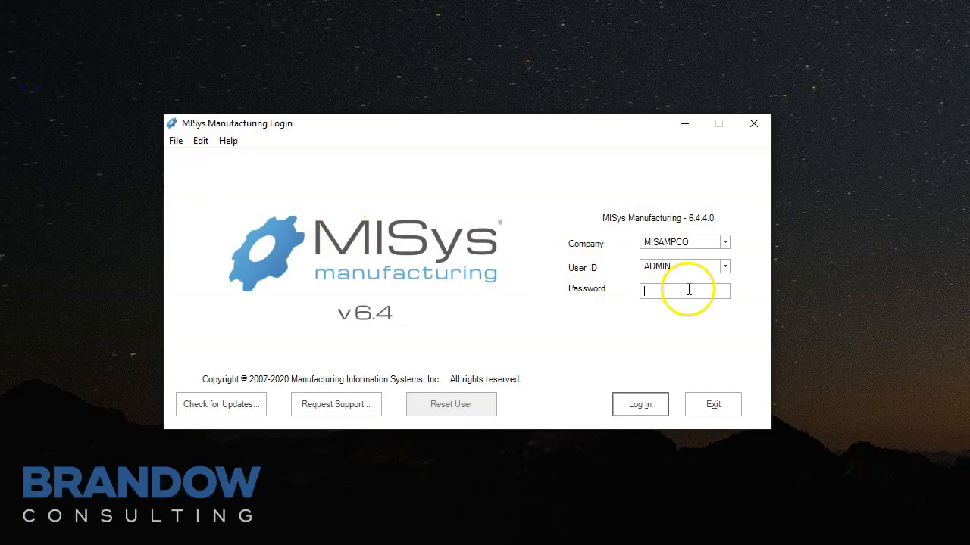
{"action": "left_click", "coordinate": [725, 265]}
{"action": "left_click", "coordinate": [665, 296]}
{"action": "left_click", "coordinate": [659, 291]}
{"action": "type", "text": "********"}
{"action": "left_click", "coordinate": [659, 401]}
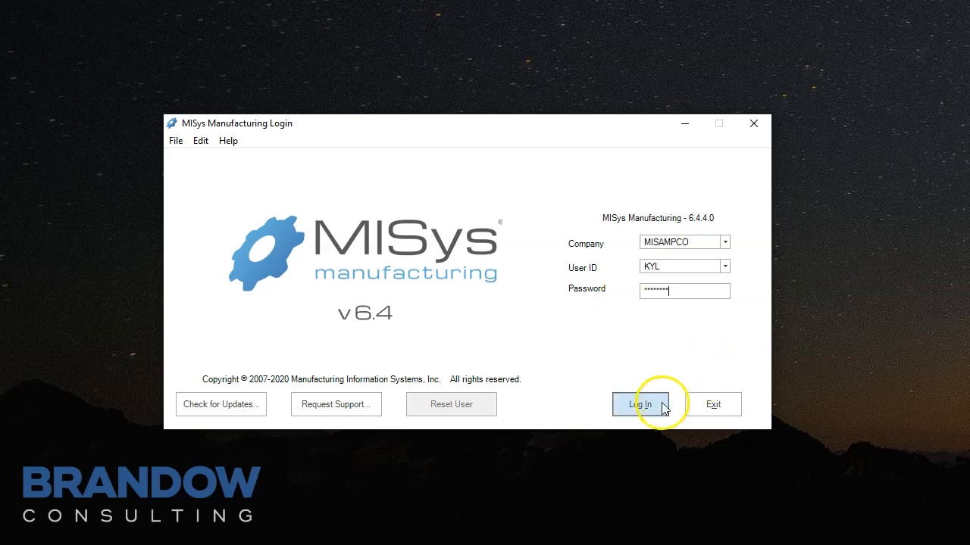